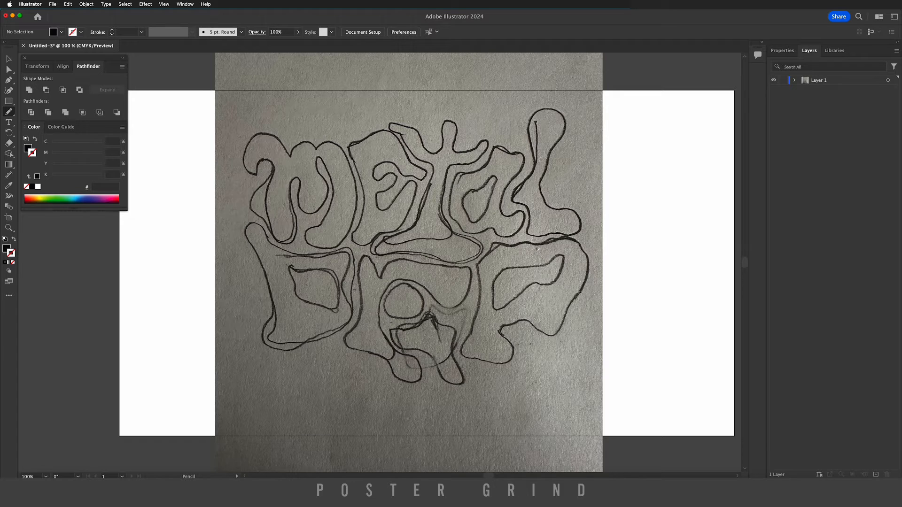
Step: Switch to the Pencil Tool with smooth fidelity, filled strokes and auto-closing paths within 15 px
left_click_drag(9, 111, 21, 133)
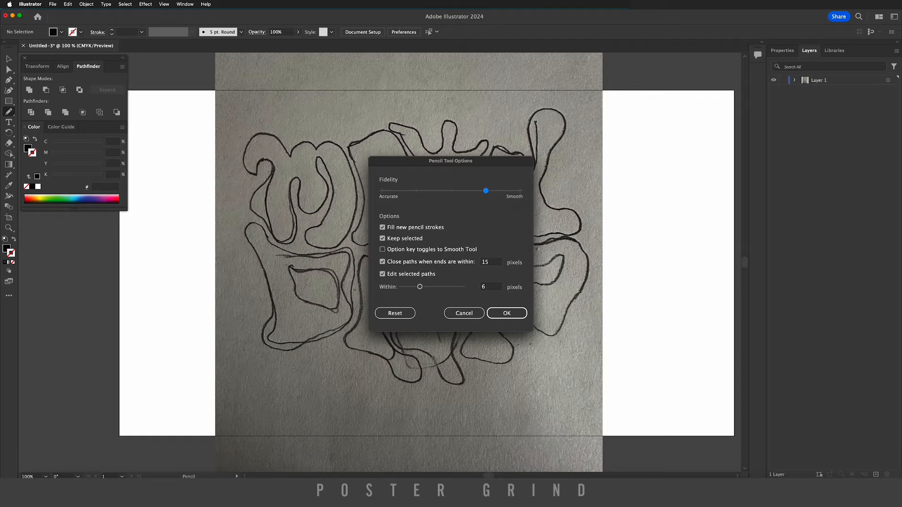
key("Return")
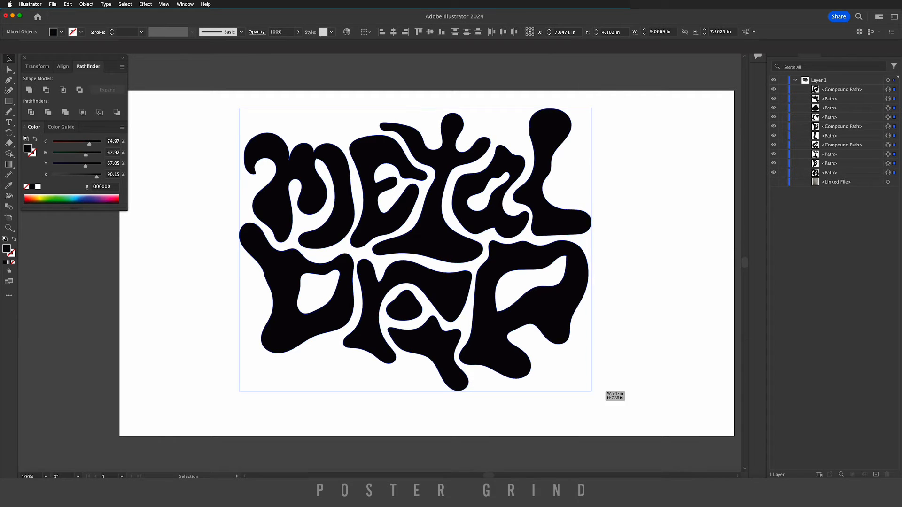
Step: Scale the traced black METAL DRIP lettering up to fill the artboard and deselect it
left_click_drag(587, 388, 626, 426)
left_click(677, 395)
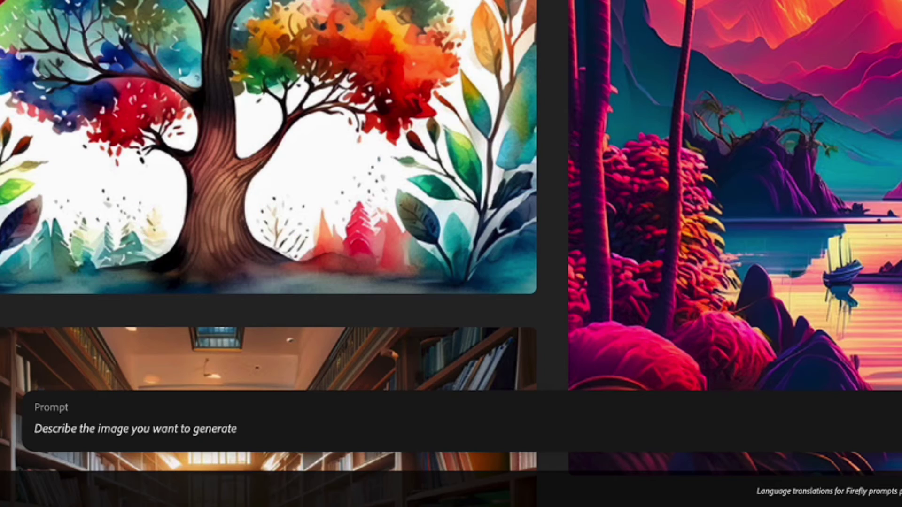
type("shiny")
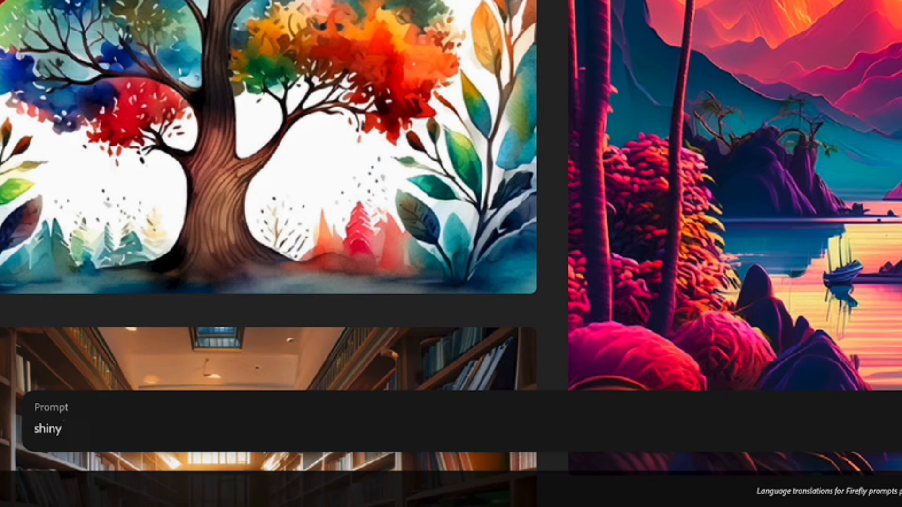
type(" liquid blobs of chrome isolated on whit")
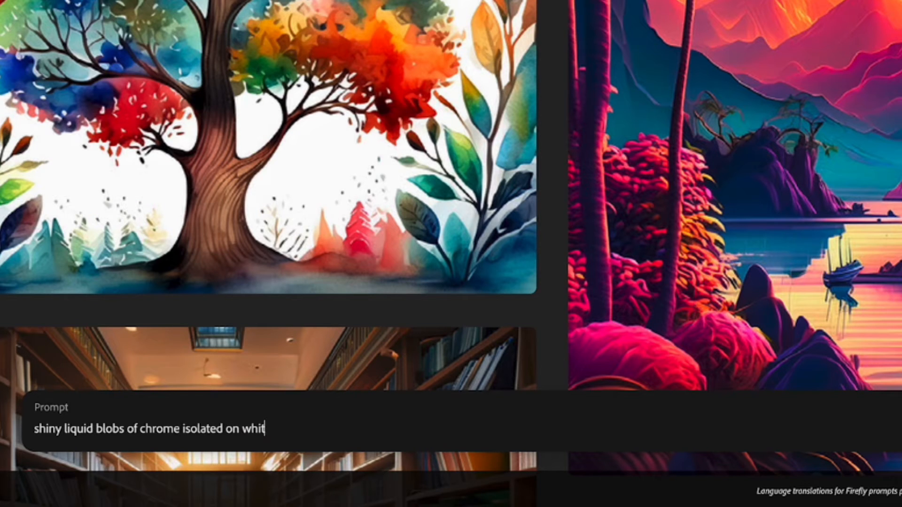
type(" me")
type("metallic")
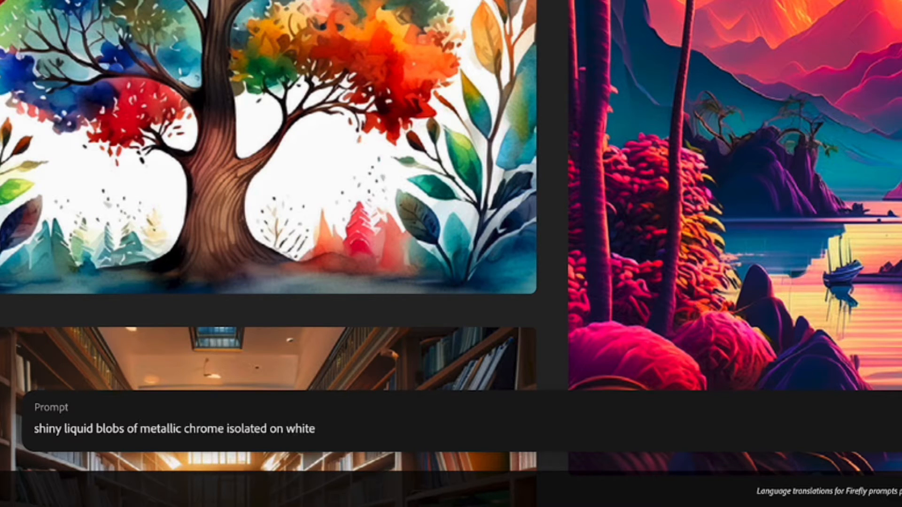
Step: Generate from the prompt 'shiny liquid blobs of metallic chrome; isolated on white'
key("Delete")
type(";")
key("Return")
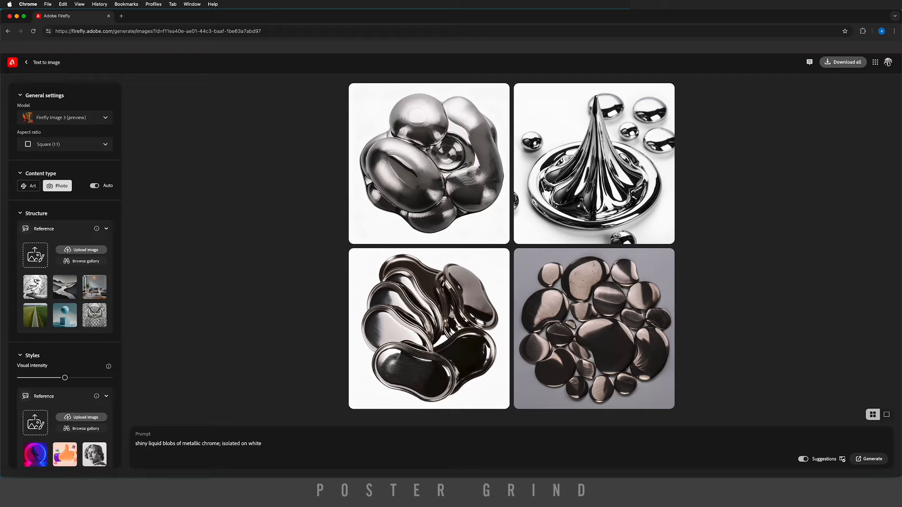
Step: Set aspect ratio to Widescreen (16:9) and content type to Photo instead of Auto
left_click(65, 143)
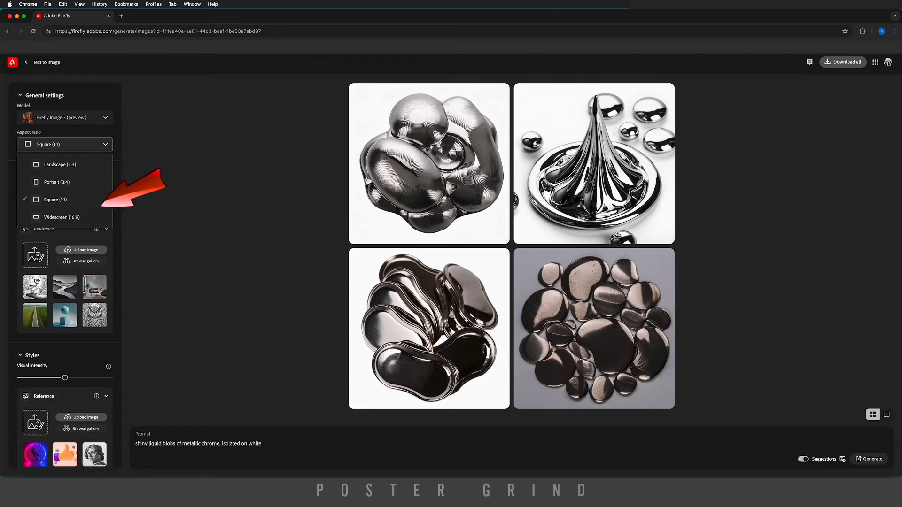
left_click(62, 217)
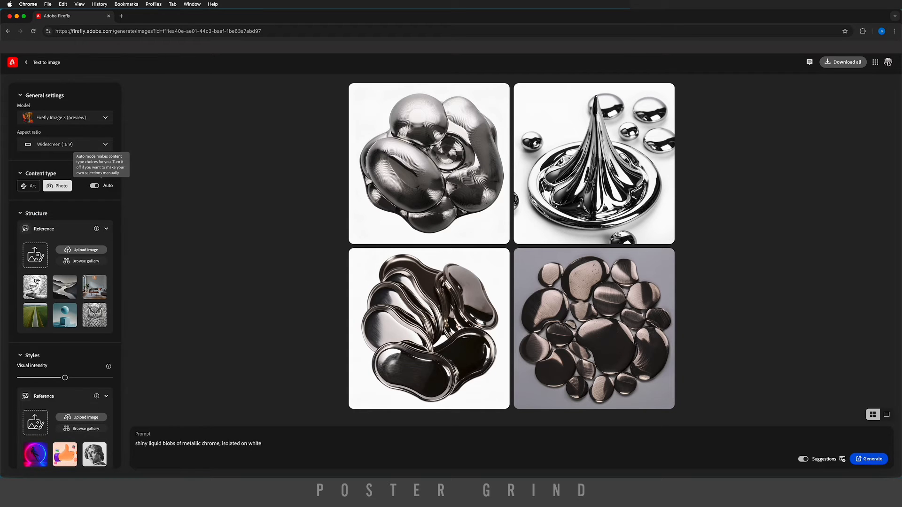
left_click(58, 186)
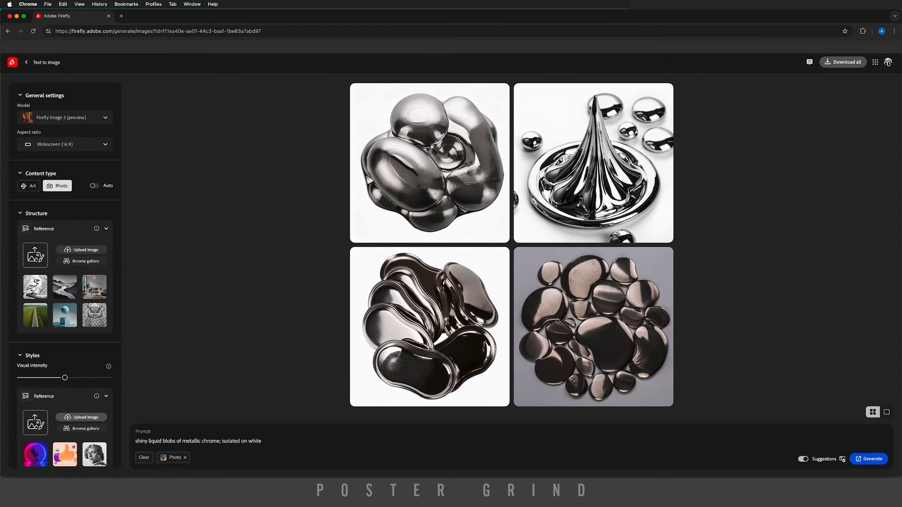
scroll(63, 282, "down", 3)
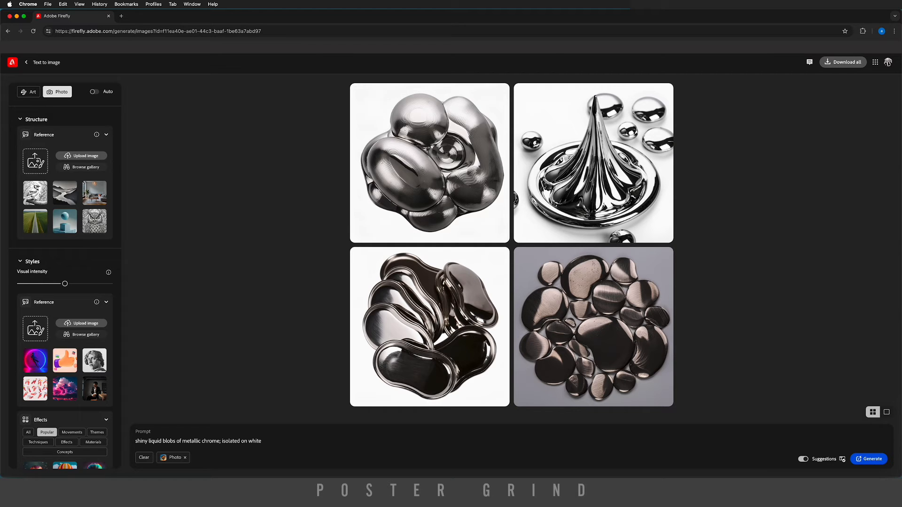
Step: Regenerate the chrome blobs as widescreen photos and download the top-left image
left_click(868, 459)
mouse_move(369, 163)
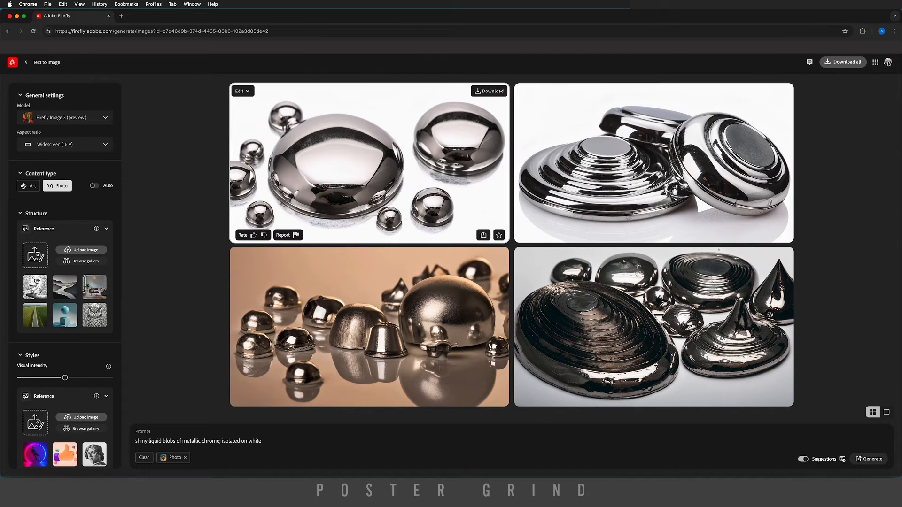
left_click(489, 90)
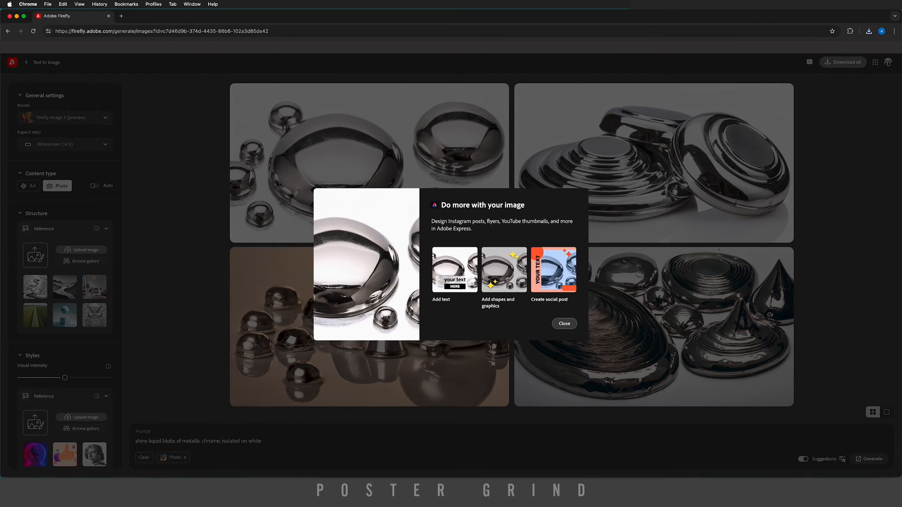
left_click(565, 323)
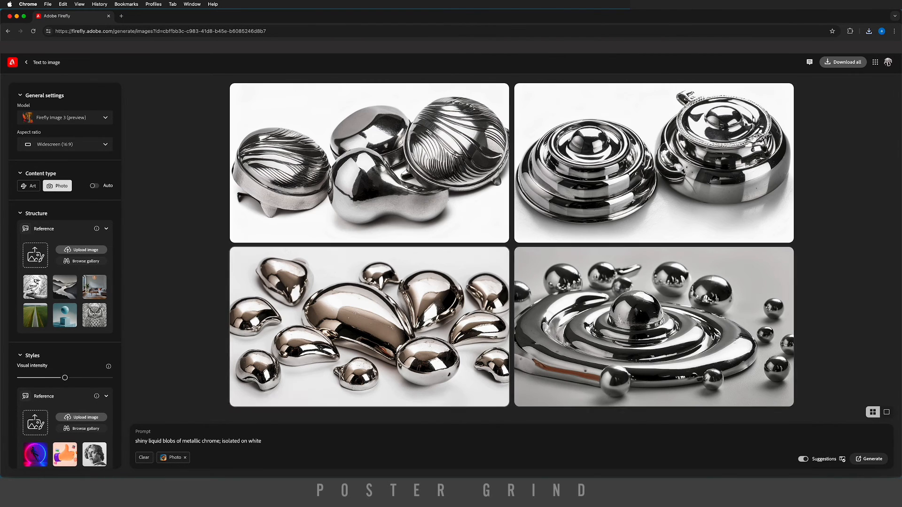
Step: Start Generate similar variations from the bottom-left chrome image
left_click(242, 255)
left_click(275, 282)
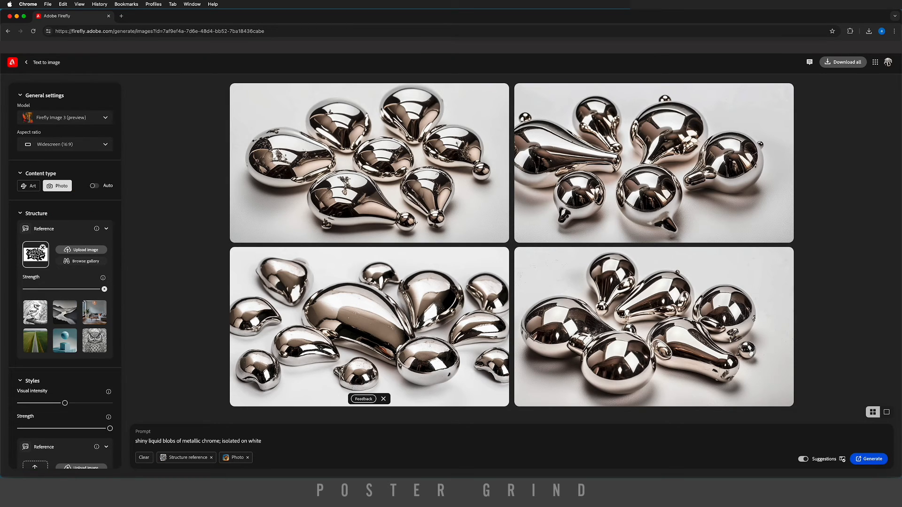
scroll(64, 282, "down", 3)
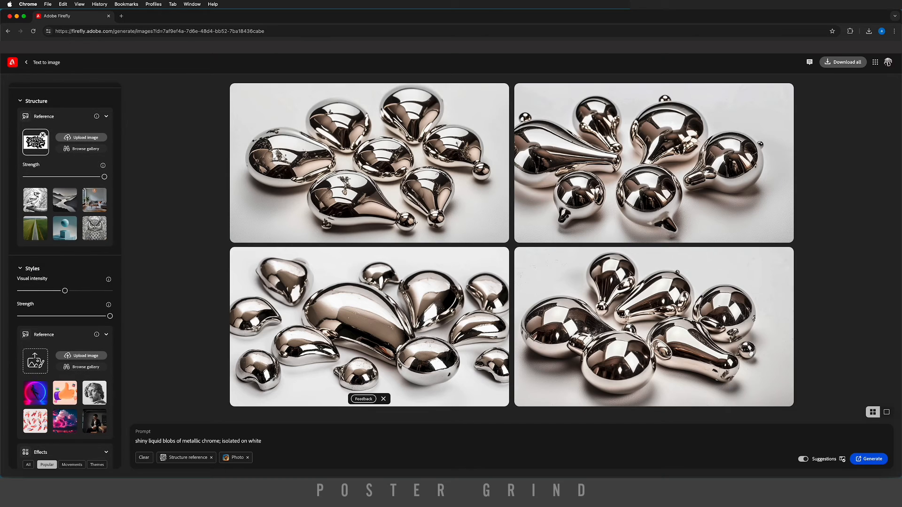
scroll(64, 282, "down", 2)
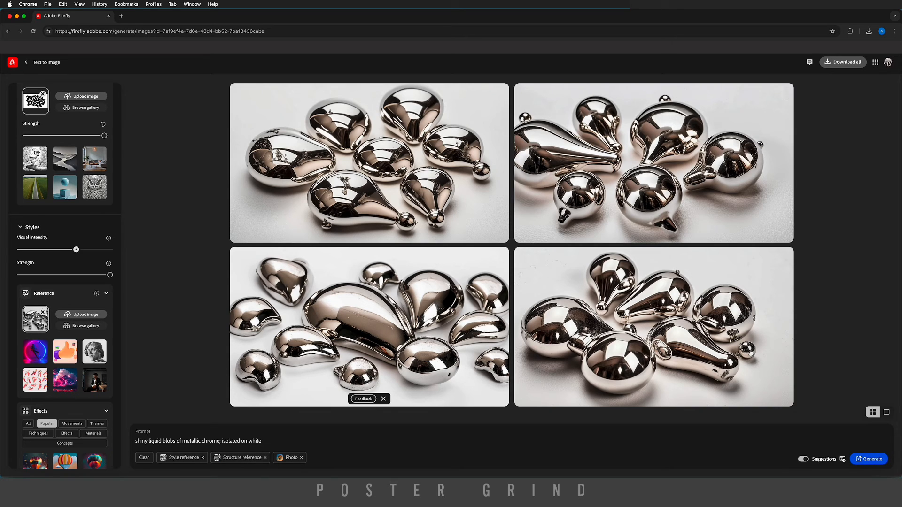
Step: Raise Visual intensity and lower the style reference Strength slider
left_click_drag(65, 249, 76, 250)
left_click_drag(109, 276, 65, 275)
Step: Generate the METAL DRIP lettering in liquid chrome from the structure and style references
left_click(869, 459)
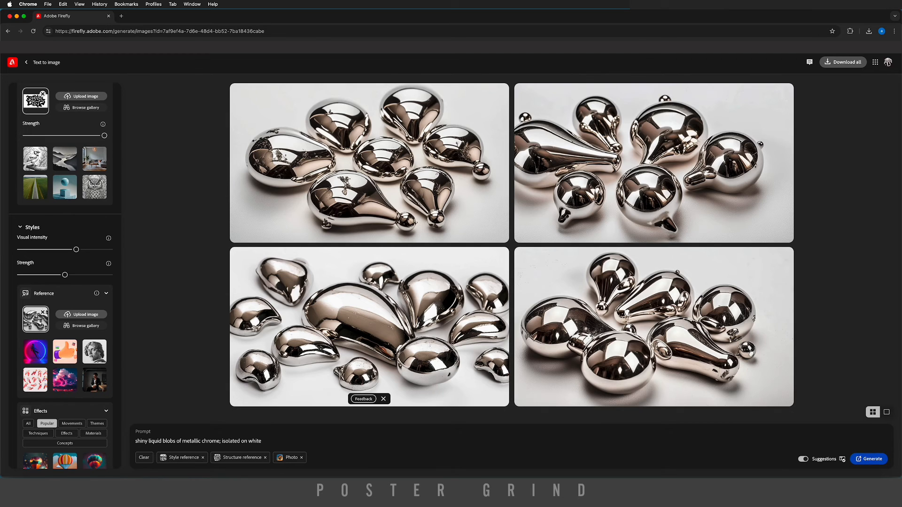